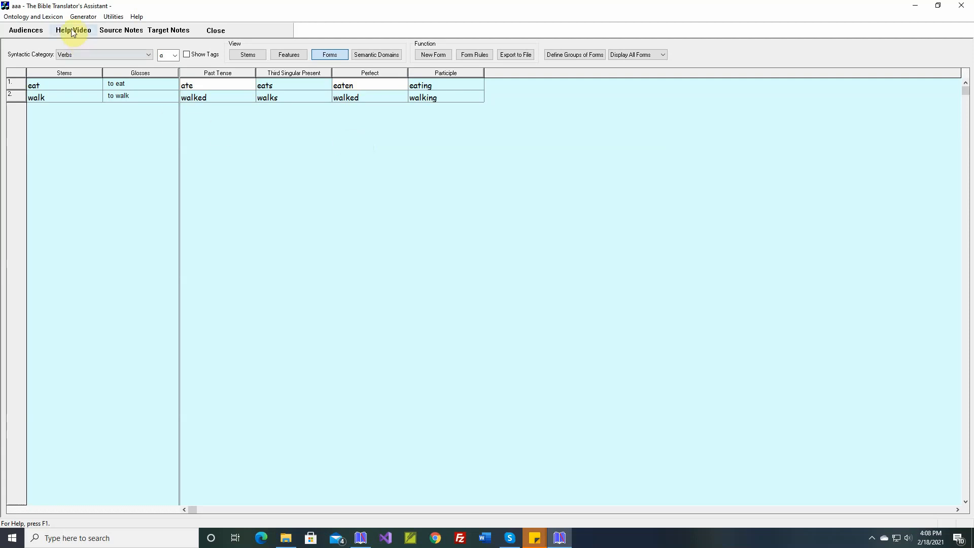
# - Open the generator at Nouns 1:1 and add "person" as a new target stem for the noun concept person
pyautogui.click(83, 17)
pyautogui.click(94, 29)
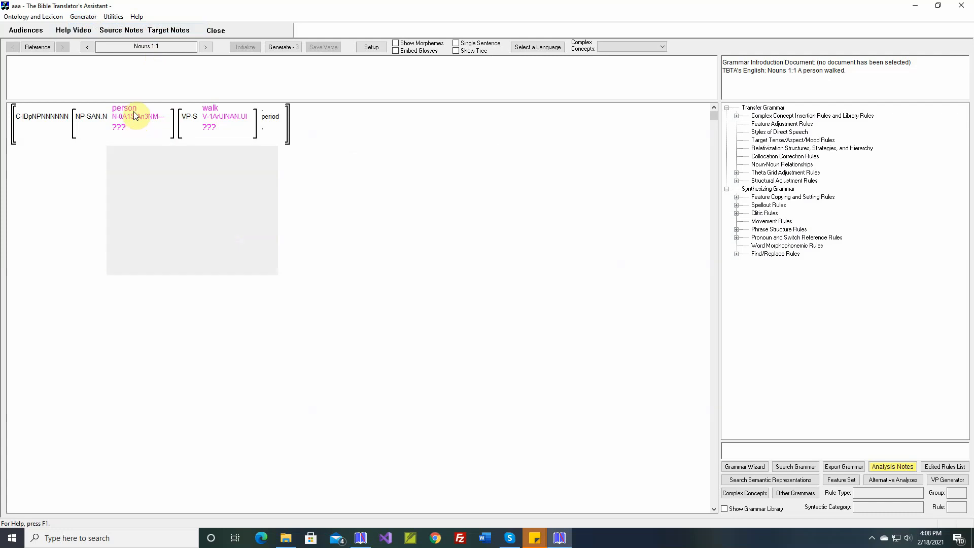
pyautogui.moveTo(139, 120)
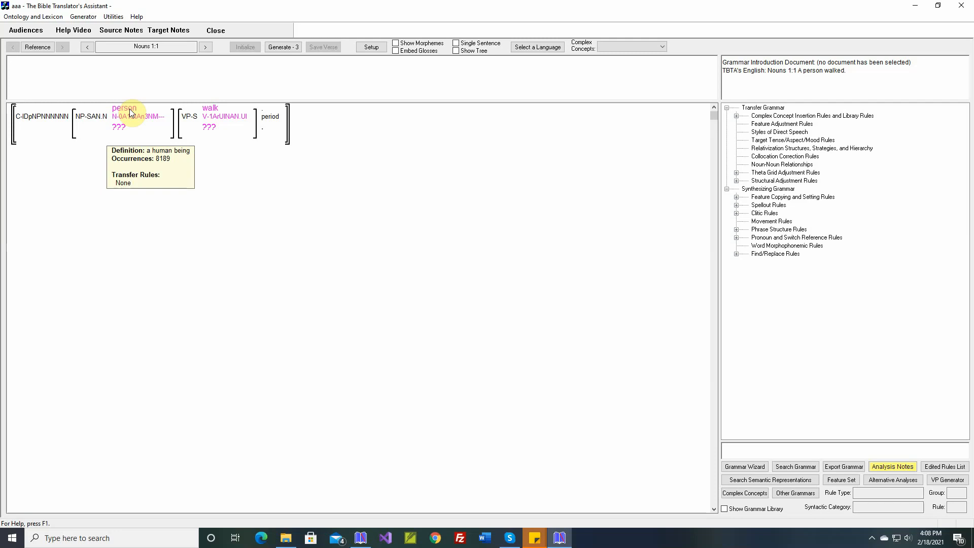
pyautogui.doubleClick(129, 111)
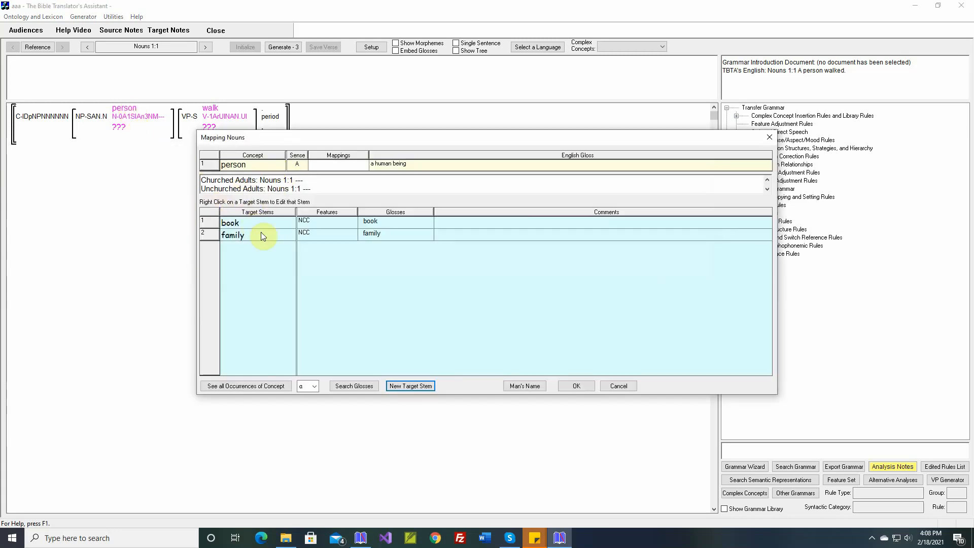
pyautogui.click(423, 388)
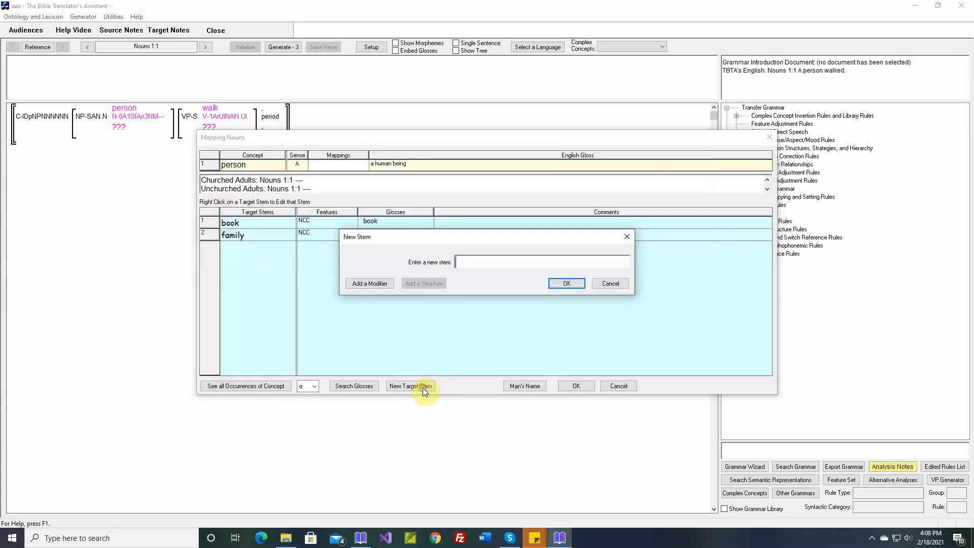
pyautogui.write('person')
pyautogui.press('Return')
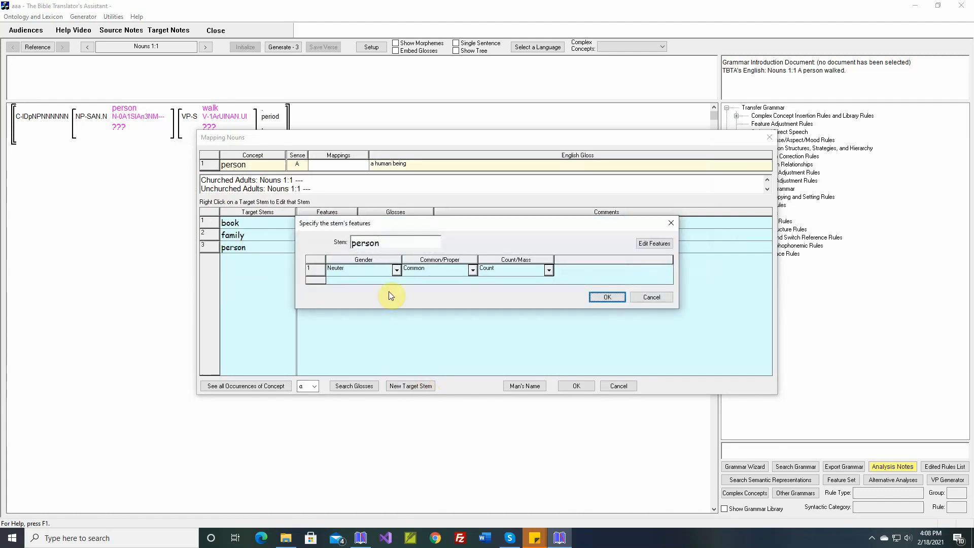
# - Set the gender of the new stem person to Masculine and accept its features
pyautogui.click(397, 271)
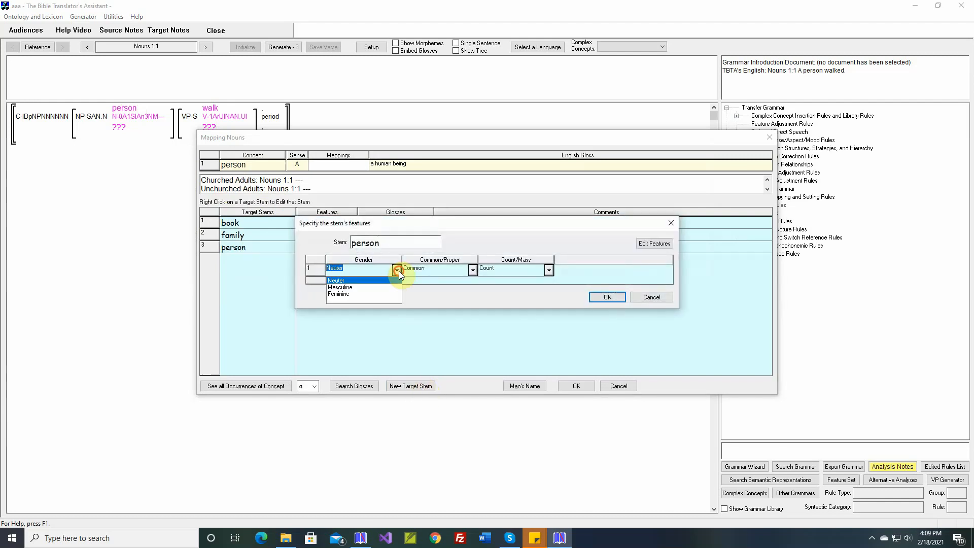
pyautogui.click(351, 287)
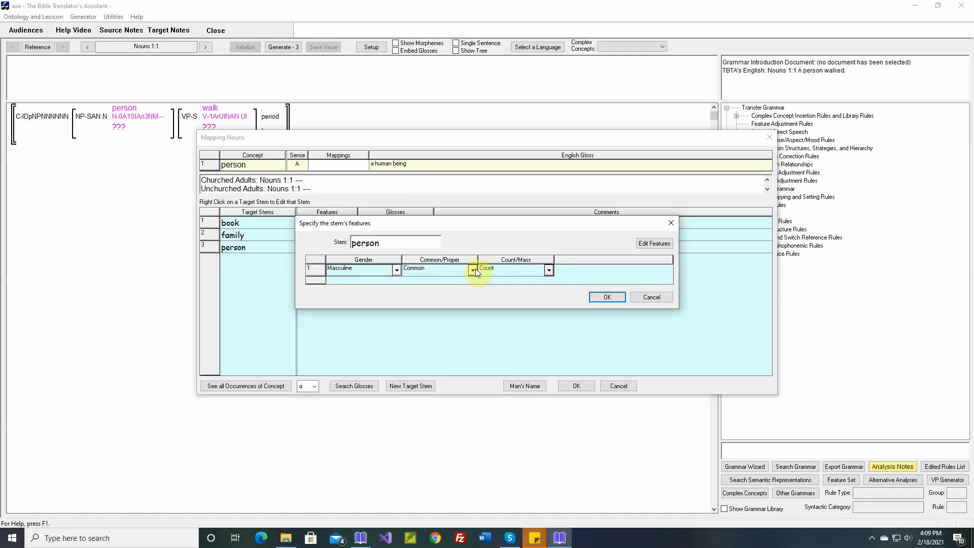
pyautogui.click(601, 295)
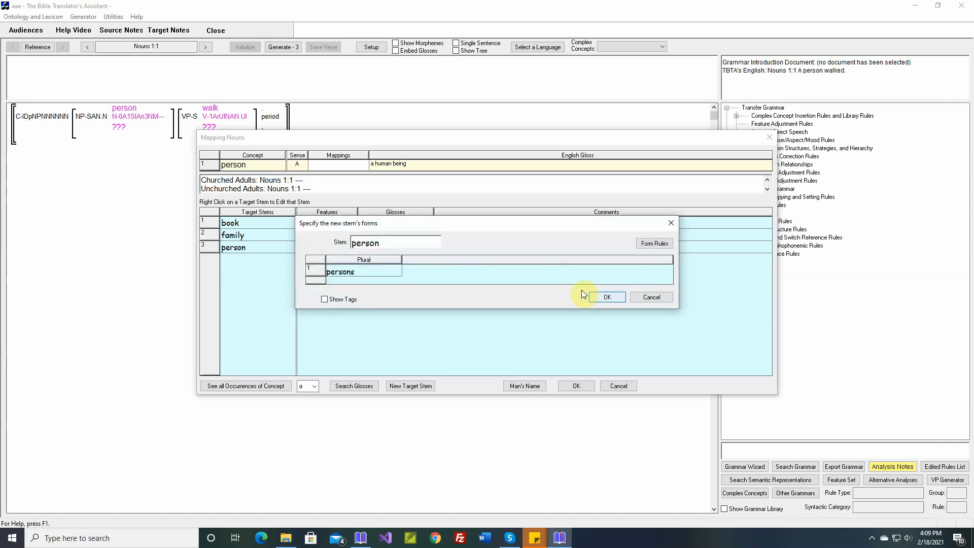
# - Change the plural form of the stem person to "people" without entering a sample sentence
pyautogui.doubleClick(360, 271)
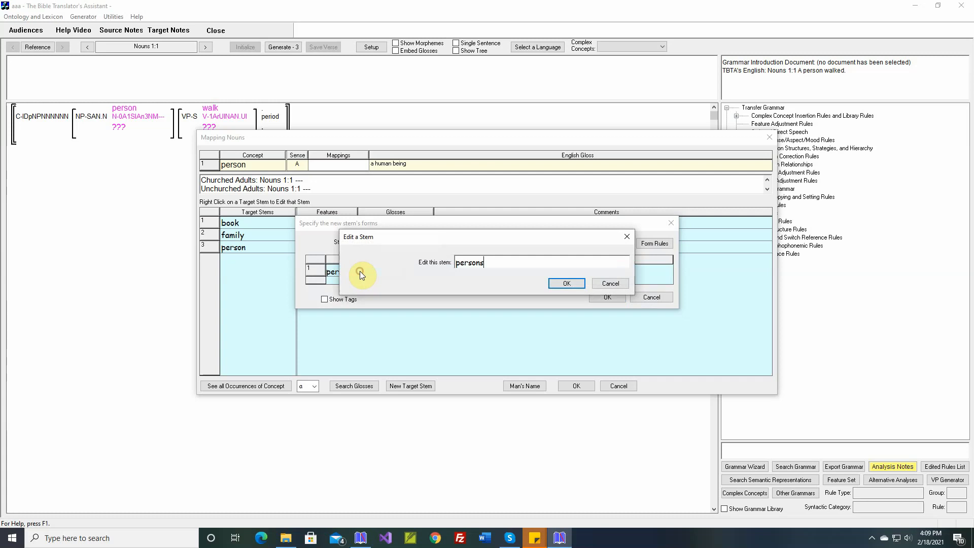
pyautogui.press('BackSpace')
pyautogui.press('BackSpace')
pyautogui.press('BackSpace')
pyautogui.press('BackSpace')
pyautogui.press('BackSpace')
pyautogui.write('ople')
pyautogui.press('Return')
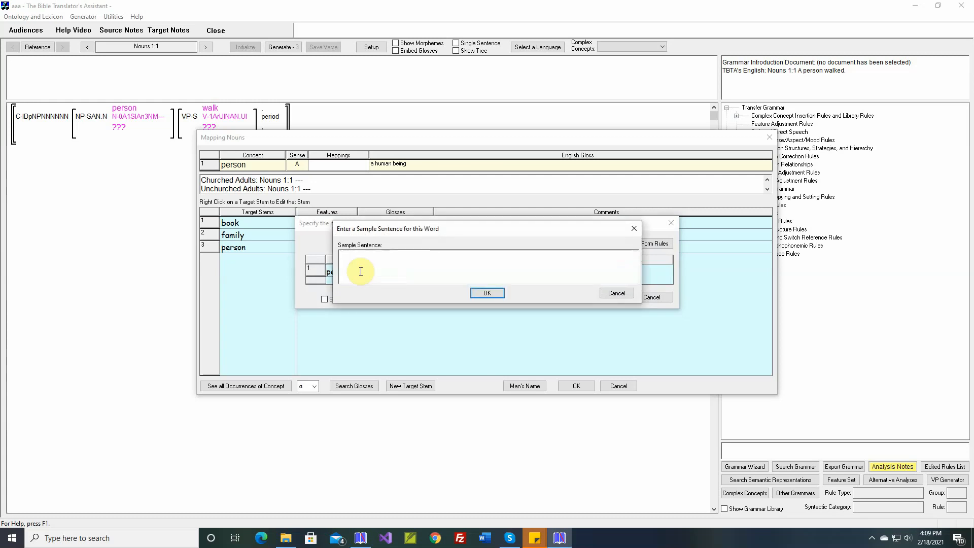
pyautogui.click(617, 294)
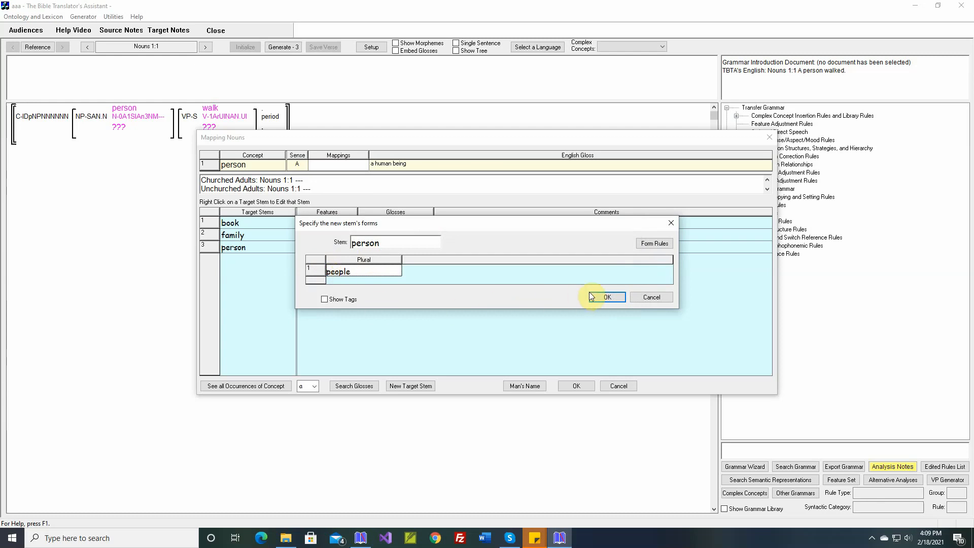
# - Accept the forms of the new stem and map the concept person to the target stem person
pyautogui.click(591, 297)
pyautogui.click(491, 334)
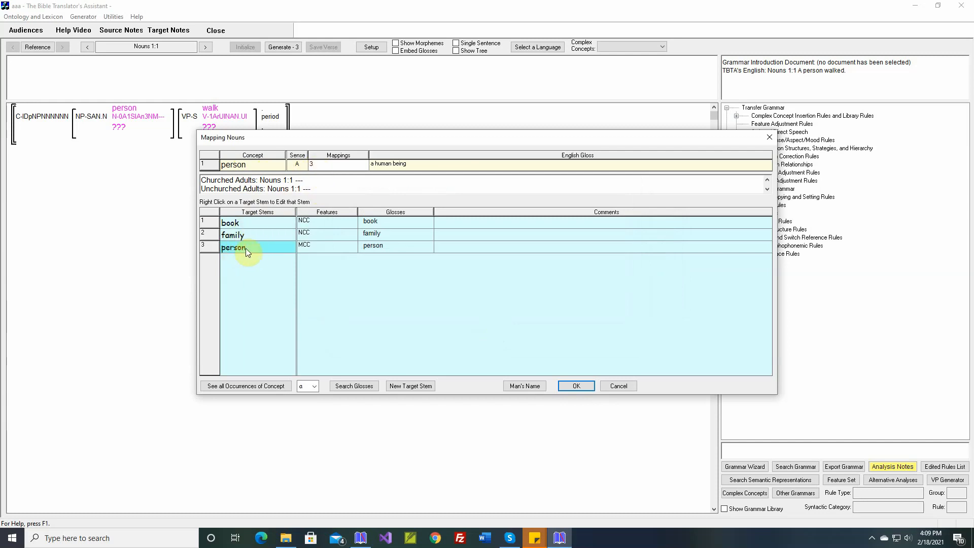
pyautogui.click(568, 385)
# - Map the verb concept walk to the existing target stem walk and generate the text for Nouns 1:1
pyautogui.moveTo(126, 115)
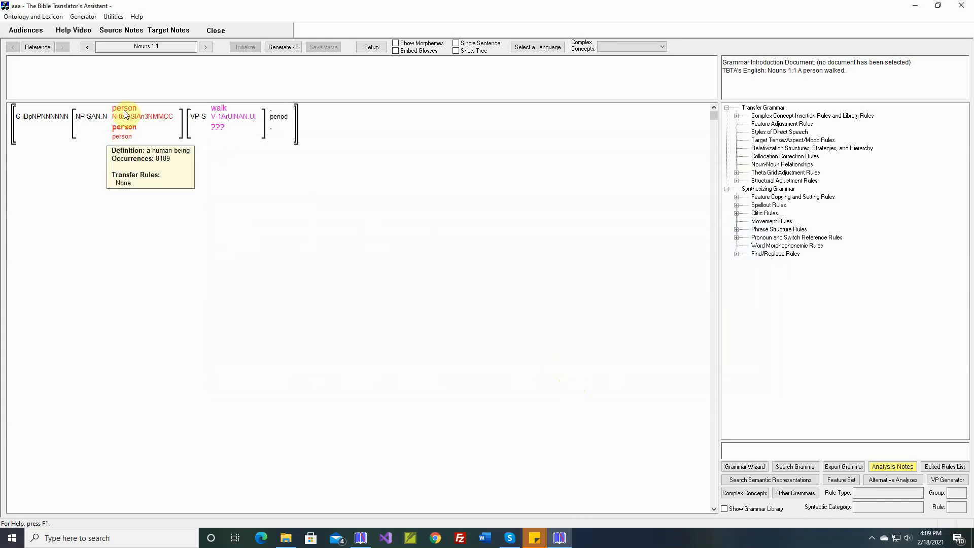
pyautogui.moveTo(125, 131)
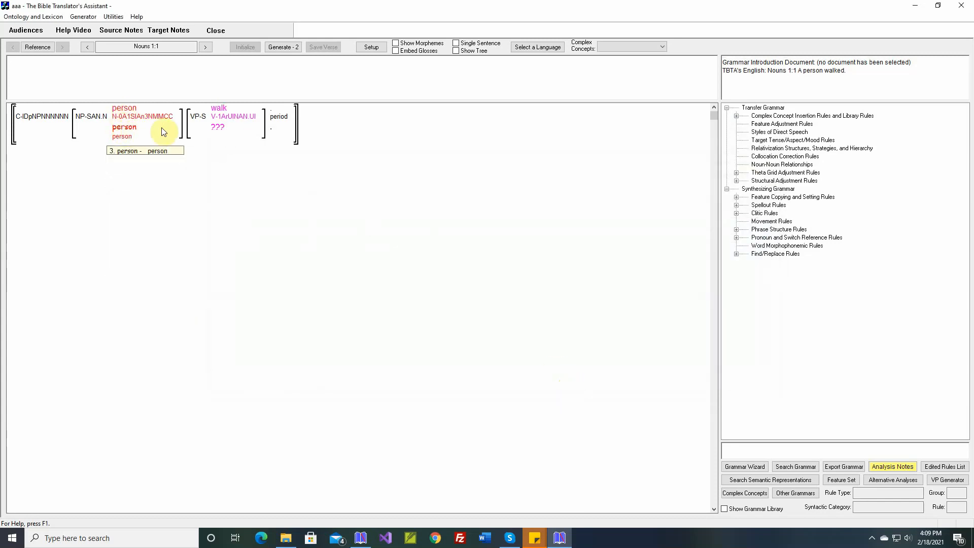
pyautogui.moveTo(224, 111)
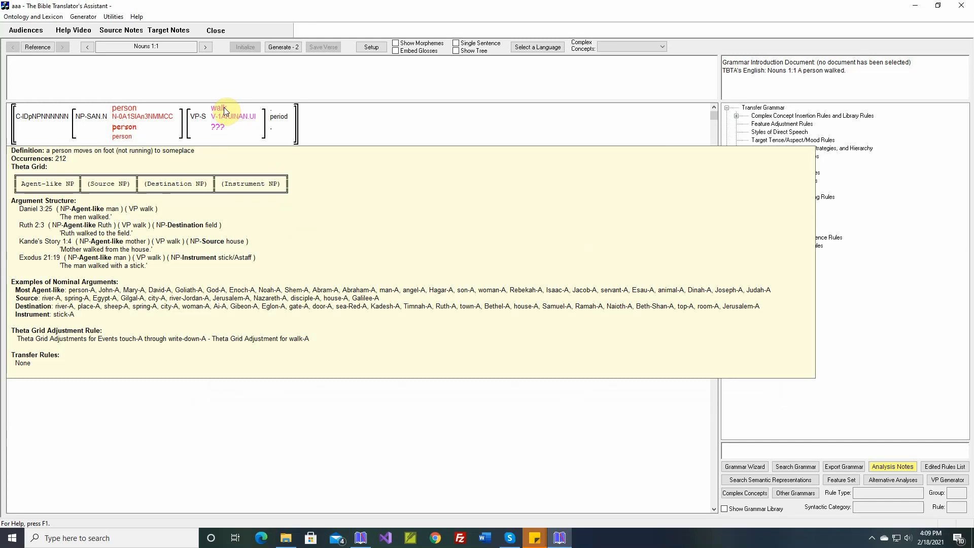
pyautogui.click(225, 111)
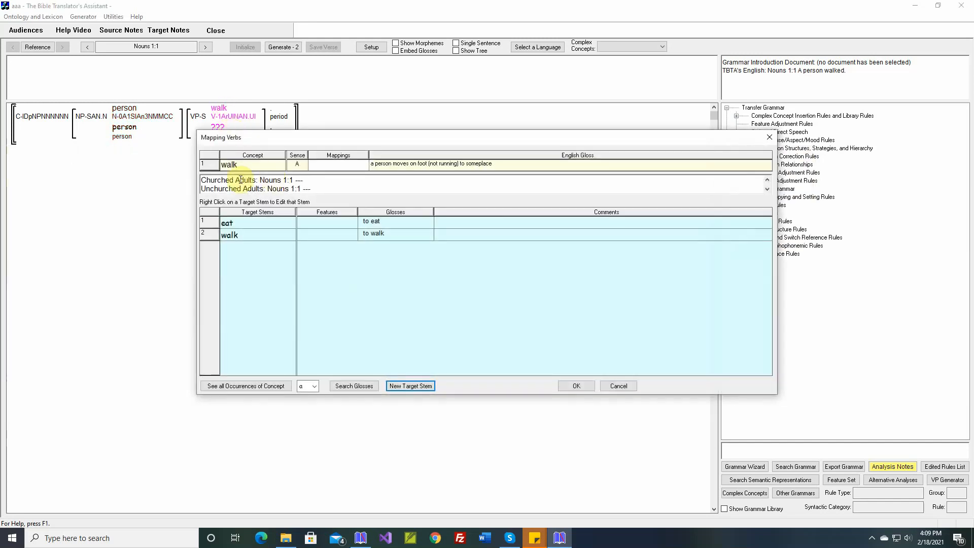
pyautogui.click(416, 386)
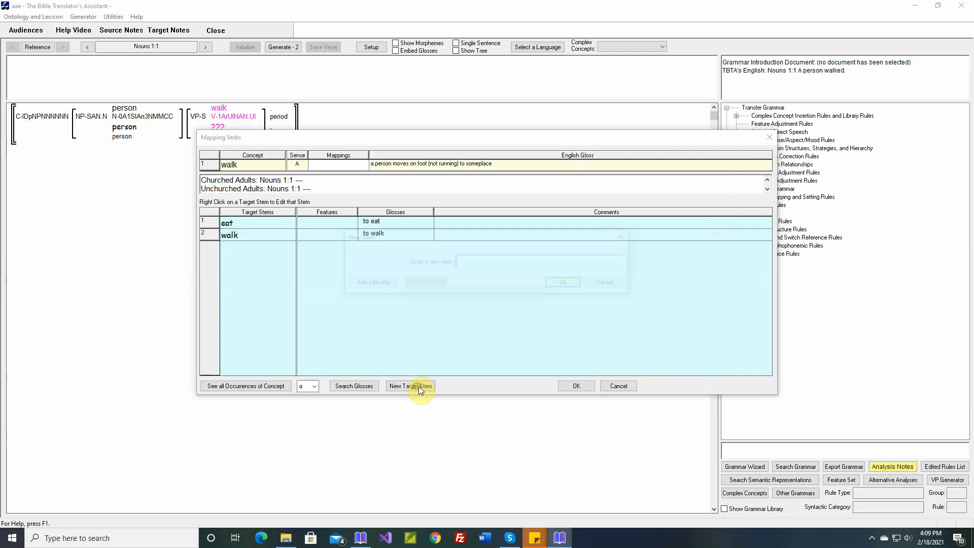
pyautogui.click(609, 284)
pyautogui.click(264, 234)
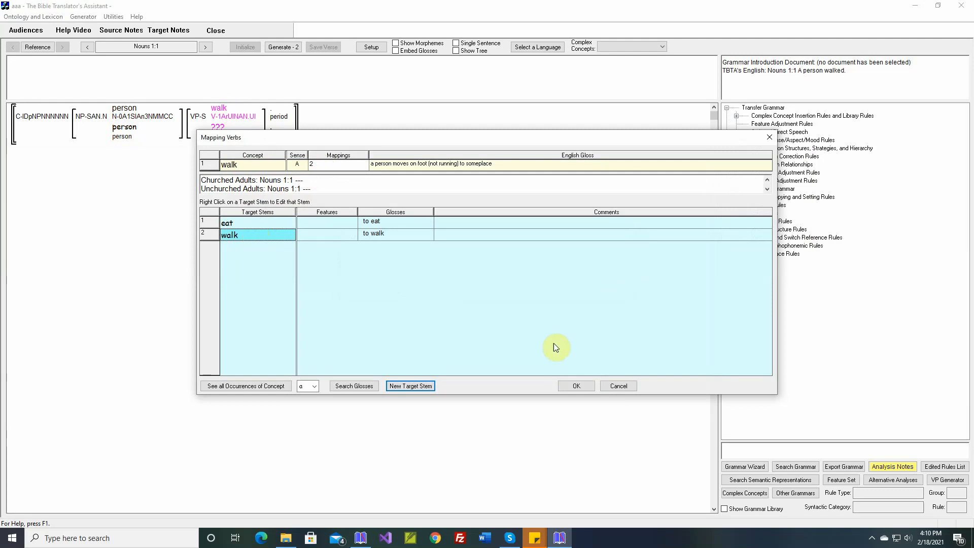
pyautogui.click(586, 386)
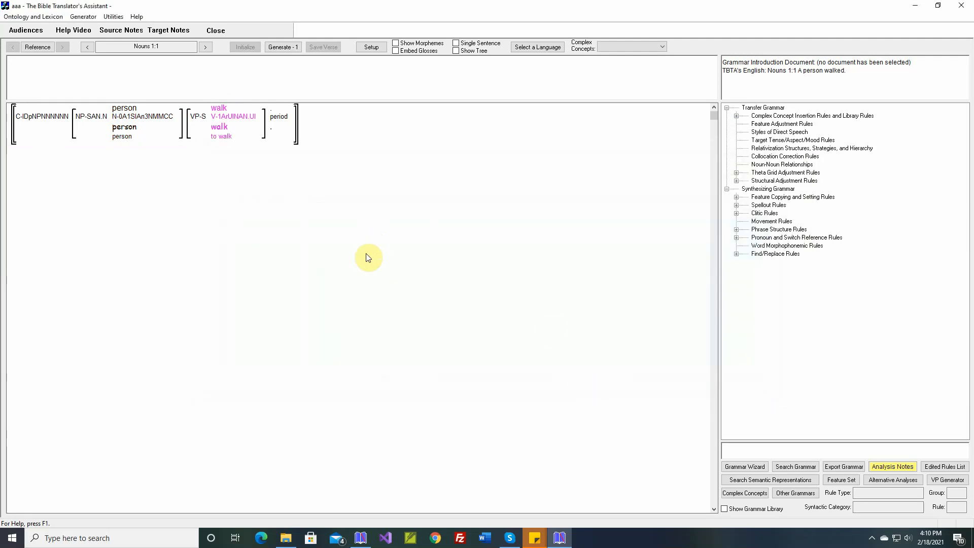
pyautogui.click(290, 50)
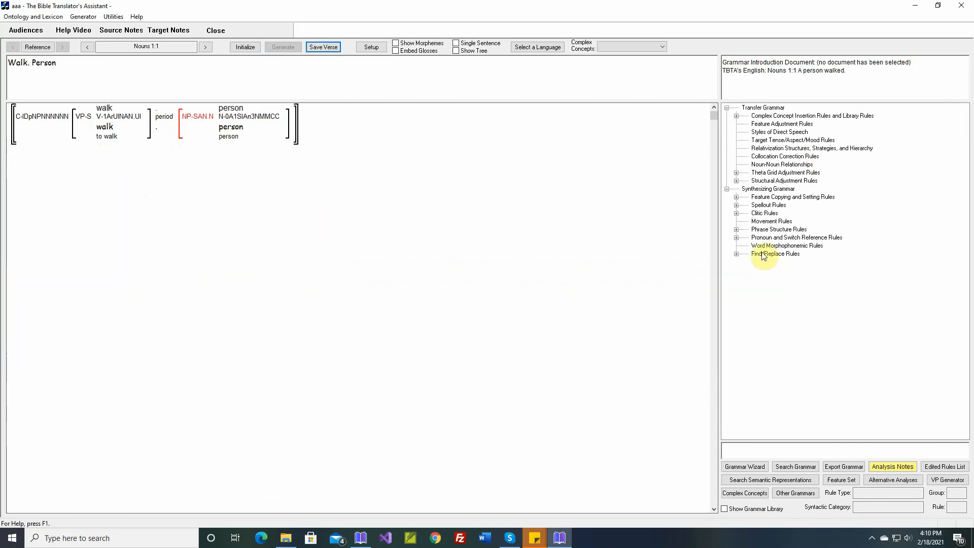
# - Examine the constituent order in the General Purpose Clause Phrase Structure Rule against the generated sentence, leaving the rule as it is
pyautogui.click(737, 229)
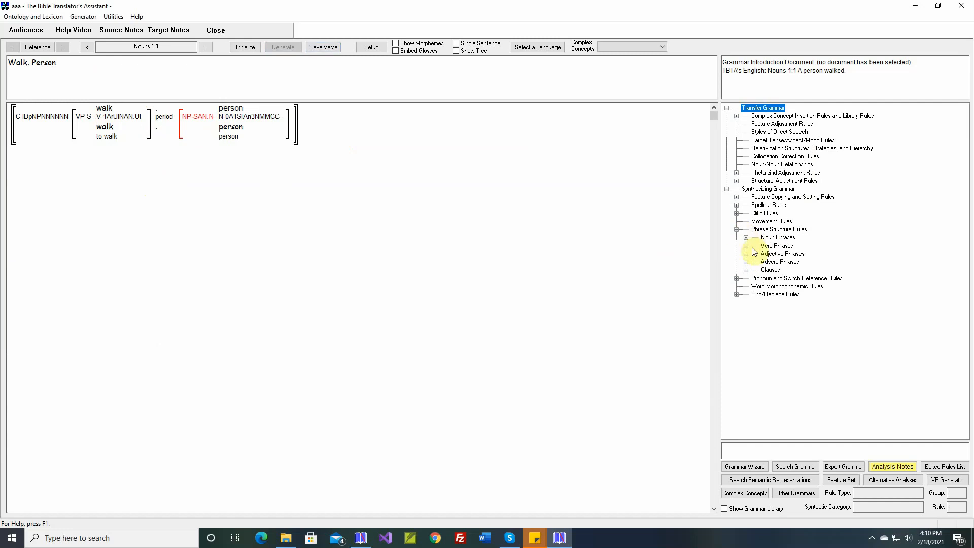
pyautogui.click(746, 270)
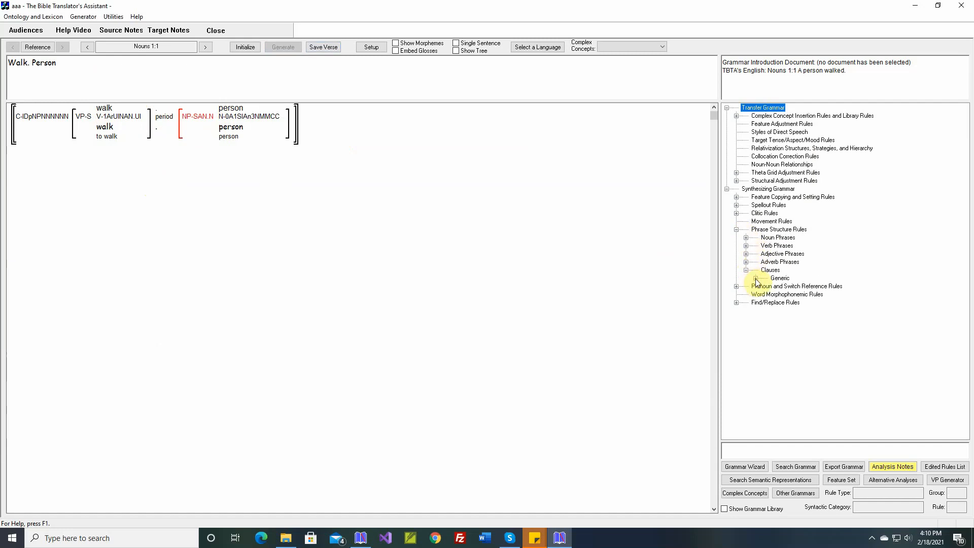
pyautogui.click(755, 279)
pyautogui.doubleClick(845, 286)
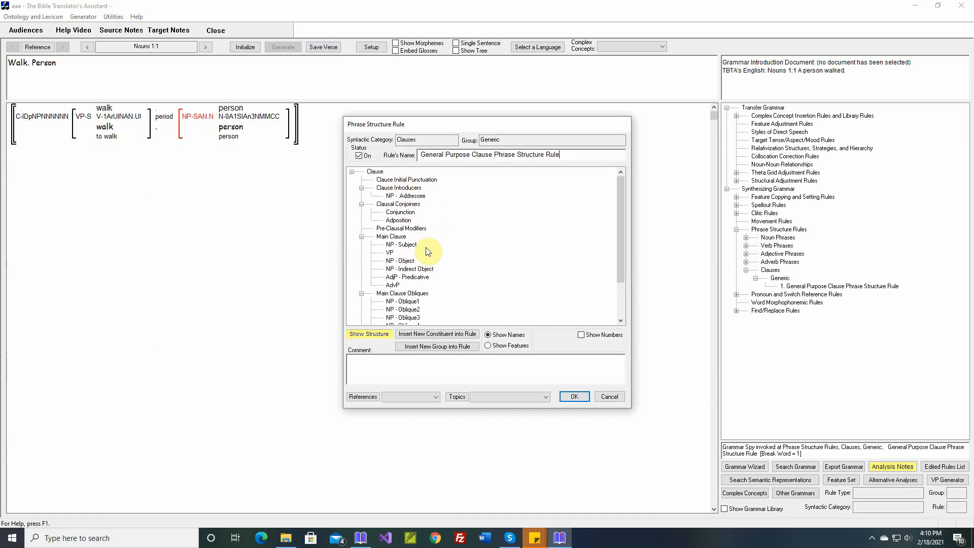
pyautogui.click(402, 245)
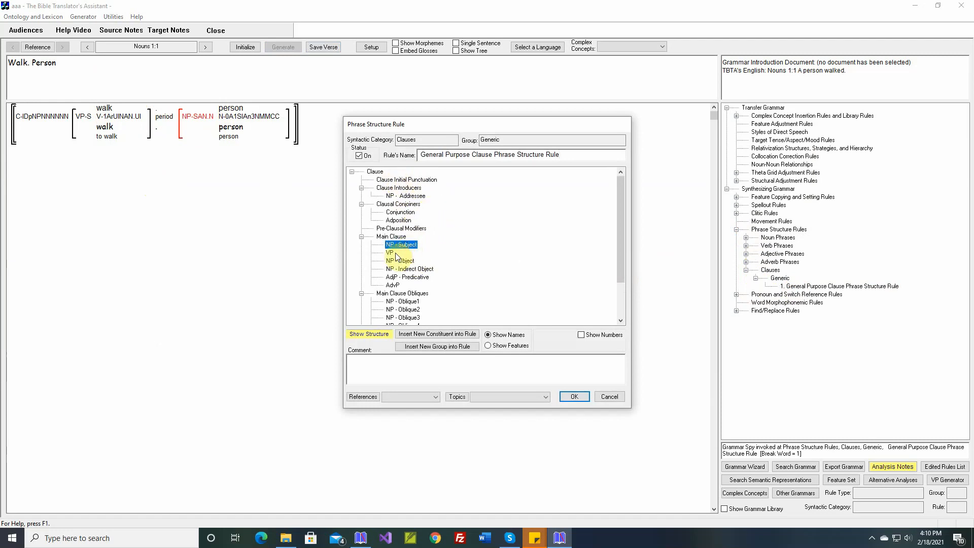
pyautogui.click(407, 261)
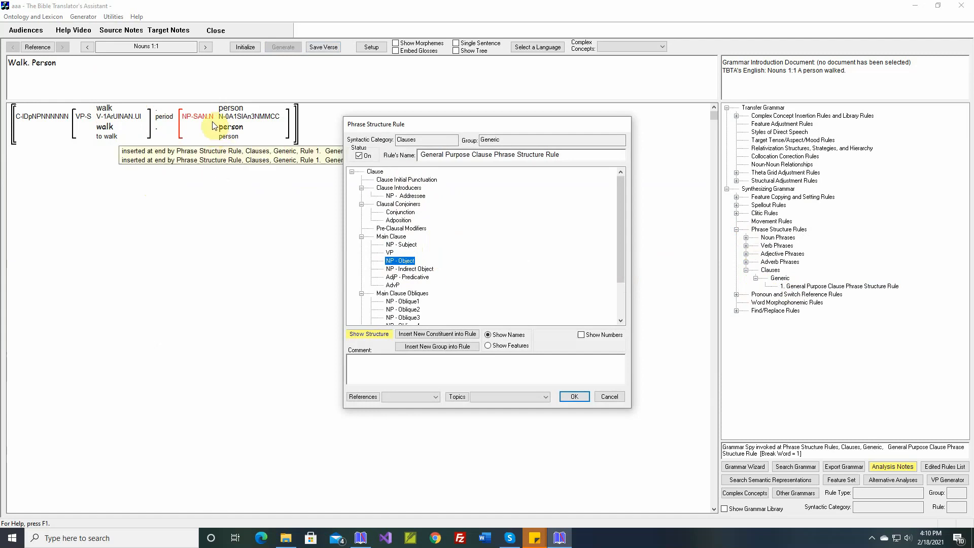
pyautogui.moveTo(208, 121)
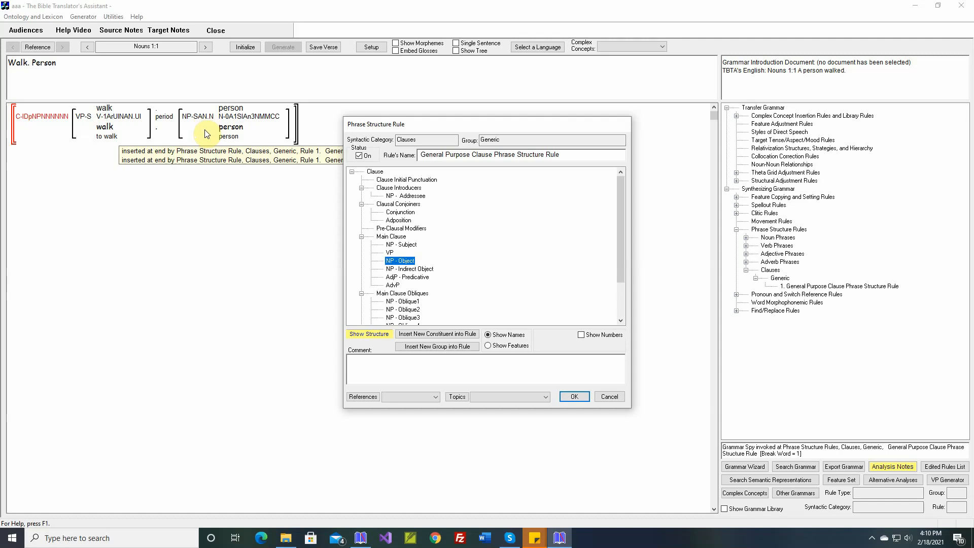
pyautogui.click(609, 397)
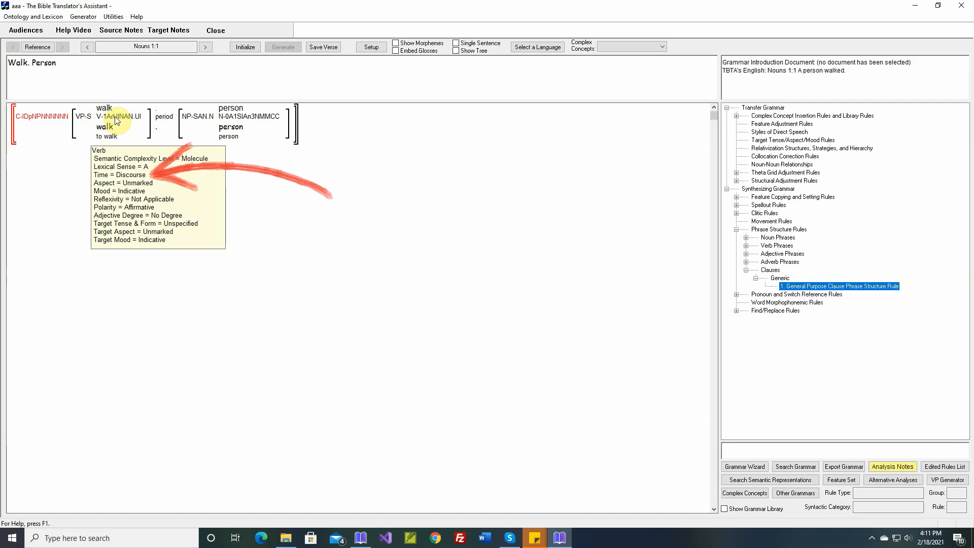
# - Review the forms of the verbs in the lexicon, especially the past tense of walk
pyautogui.click(31, 17)
pyautogui.moveTo(30, 28)
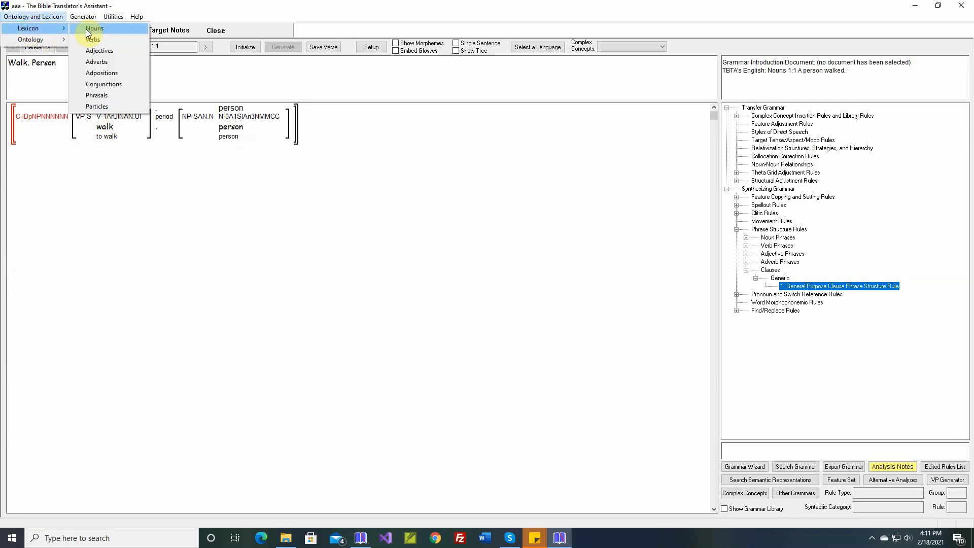
pyautogui.click(92, 39)
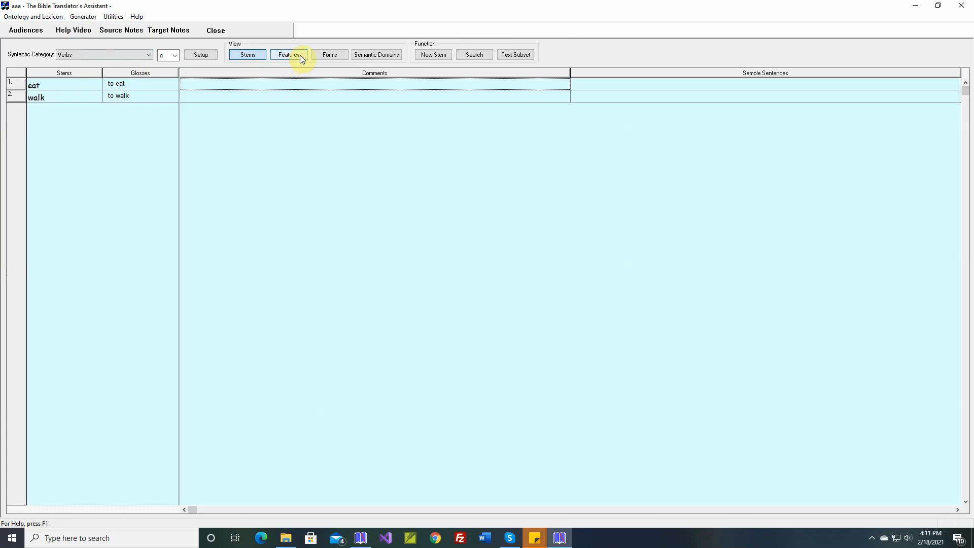
pyautogui.click(334, 56)
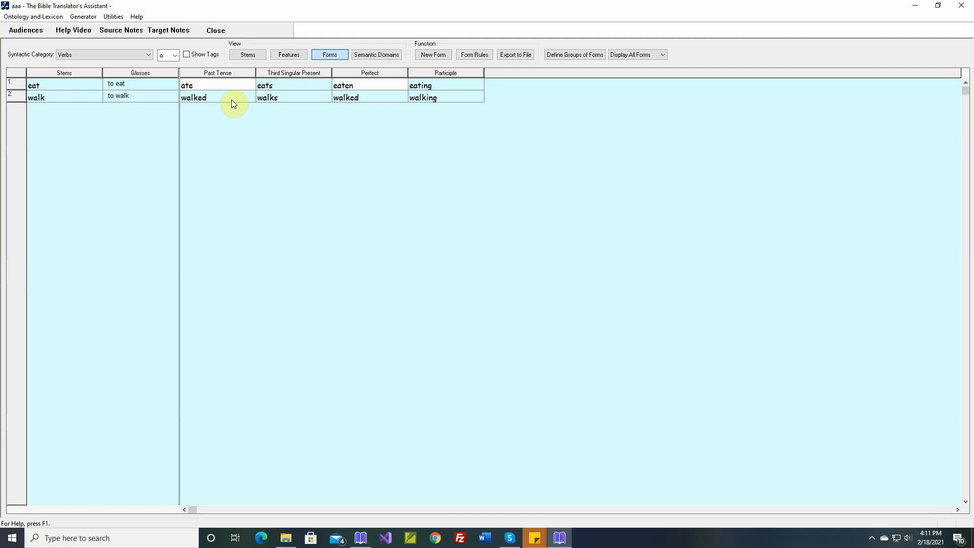
# - Back in the generator, create a generic verb spellout rule named "Past tense verbs require the Past Tense form from the Lexicon"
pyautogui.click(90, 17)
pyautogui.click(94, 29)
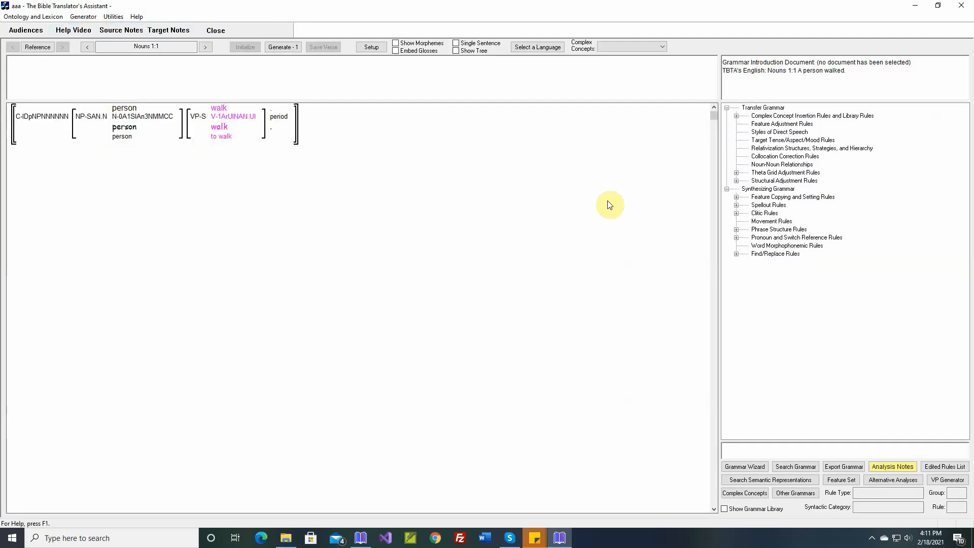
pyautogui.moveTo(231, 136)
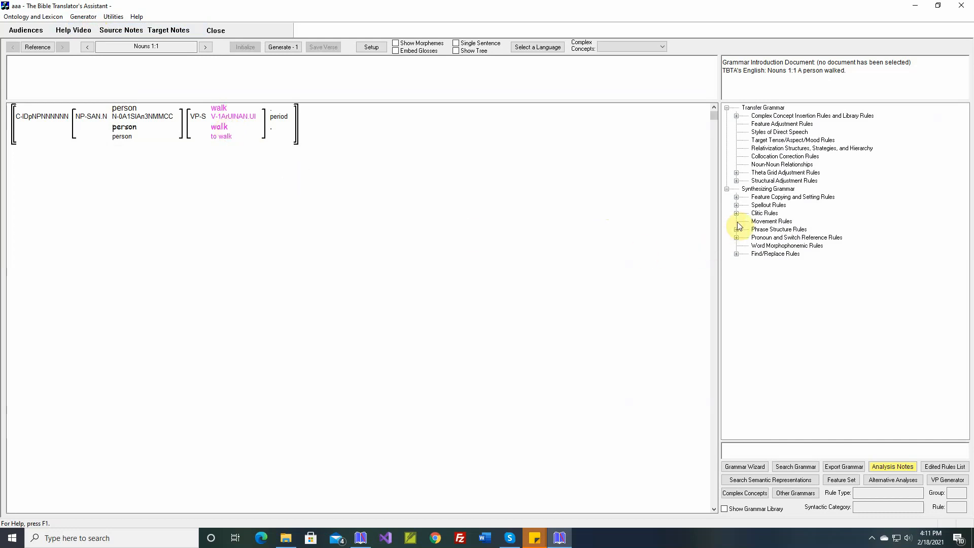
pyautogui.click(736, 205)
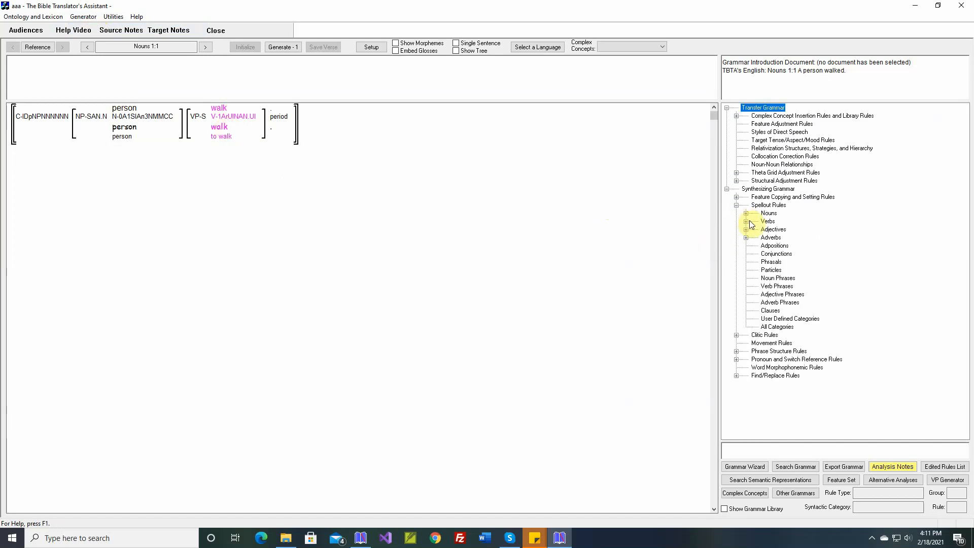
pyautogui.click(746, 222)
pyautogui.doubleClick(779, 229)
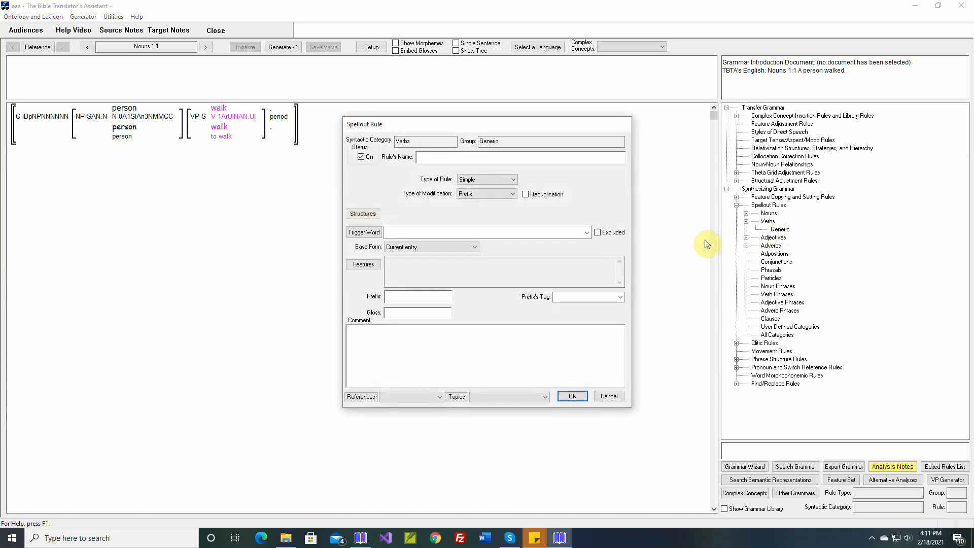
pyautogui.write('Past tense verbs require the Past Tense from')
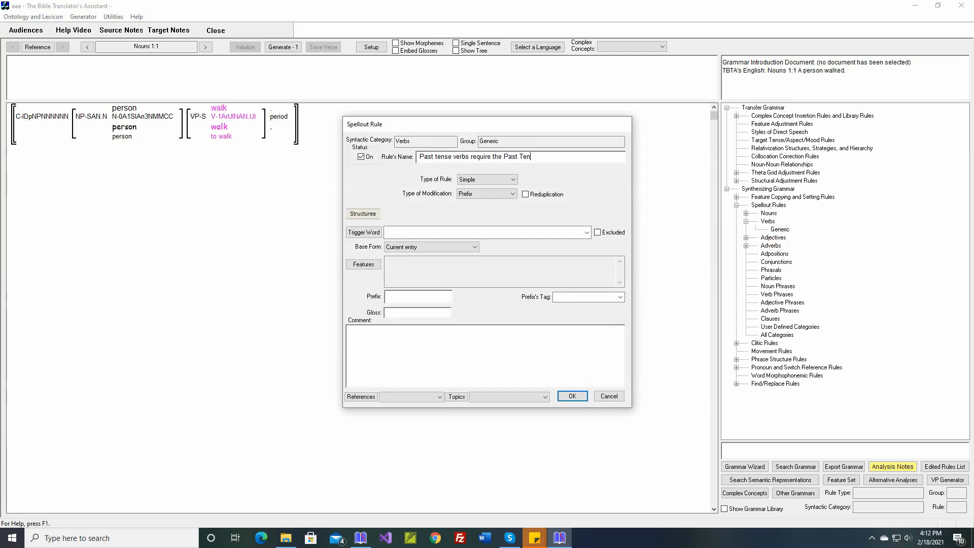
pyautogui.press('BackSpace')
pyautogui.press('BackSpace')
pyautogui.press('BackSpace')
pyautogui.press('BackSpace')
pyautogui.write('orm from the Lexicon')
# - Make the spellout rule a Form Selection rule that selects the Past Tense form
pyautogui.click(483, 181)
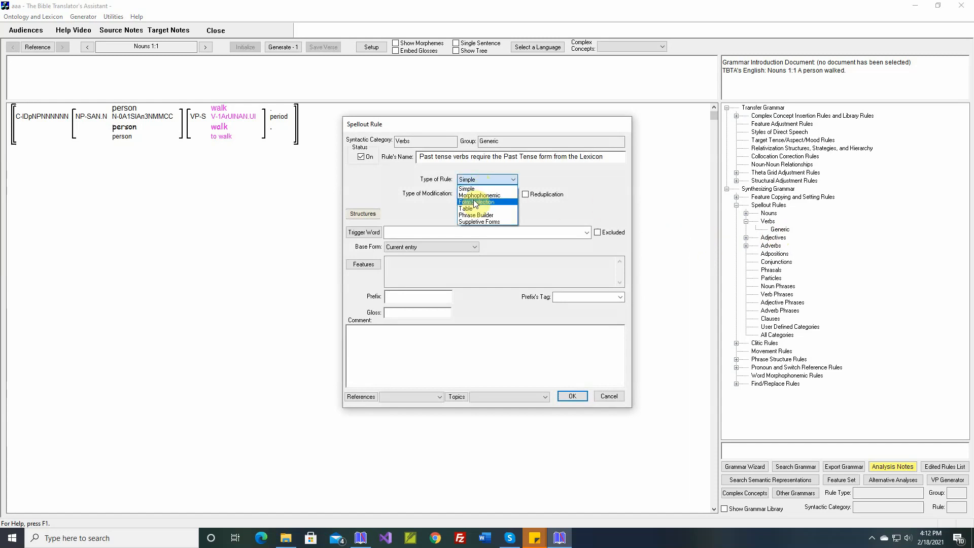
pyautogui.click(477, 203)
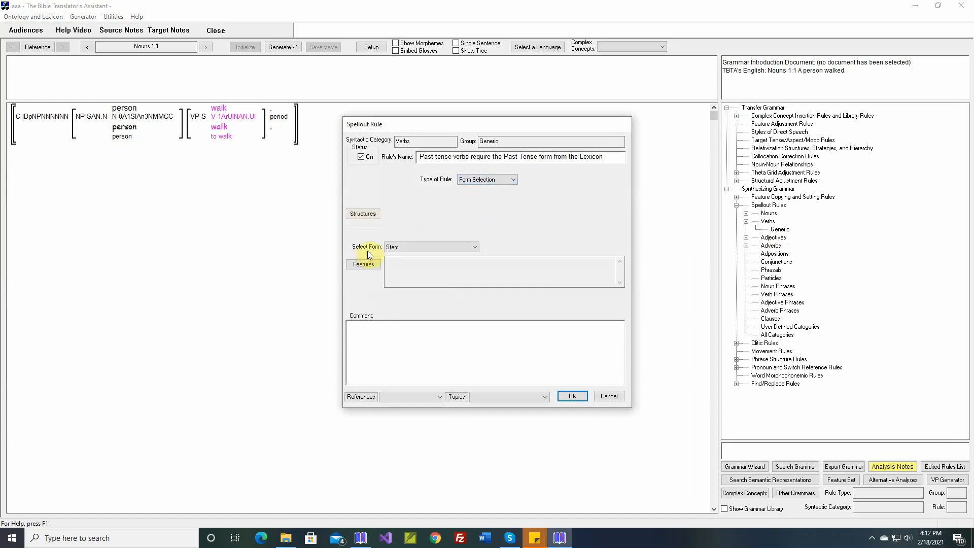
pyautogui.click(406, 249)
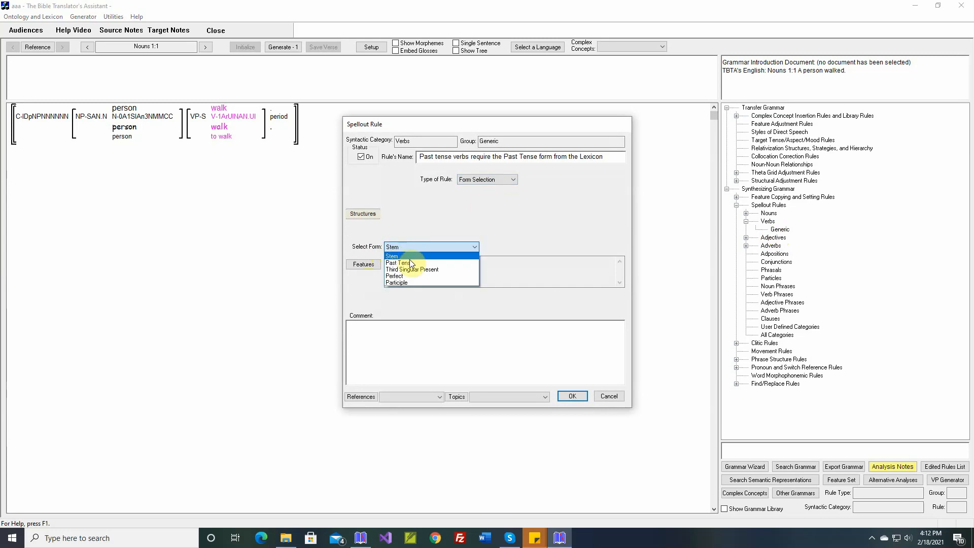
pyautogui.click(400, 263)
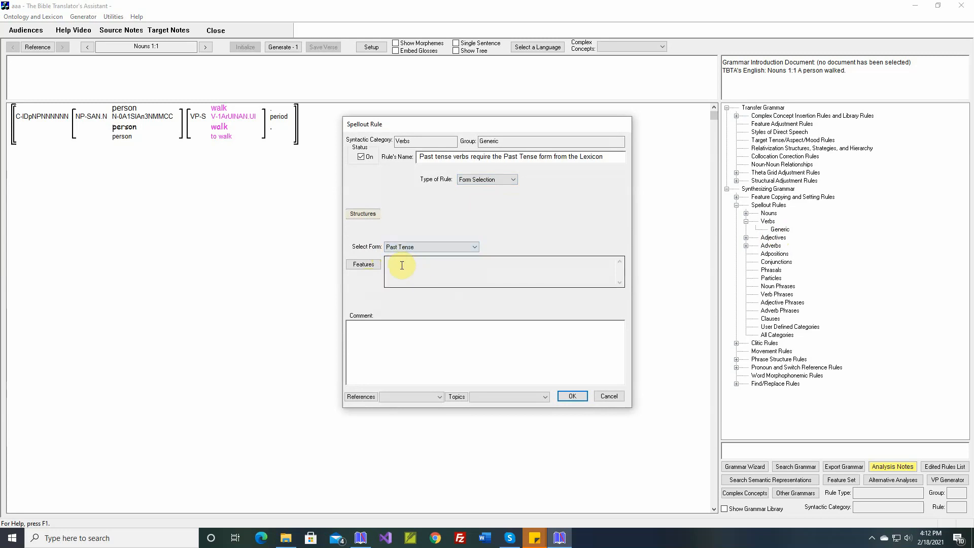
# - Restrict the rule to verbs whose Time feature is Discourse and accept the rule
pyautogui.click(373, 266)
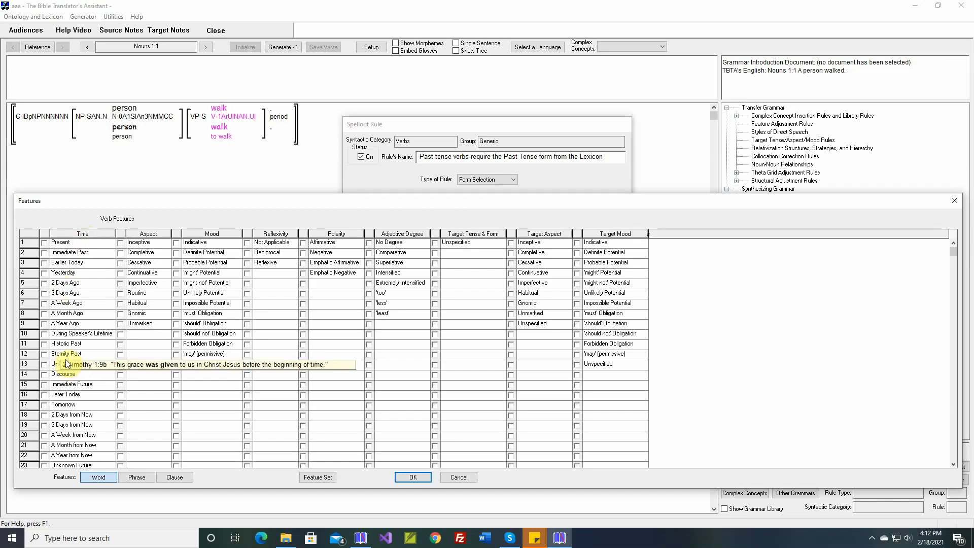
pyautogui.click(45, 374)
pyautogui.click(401, 477)
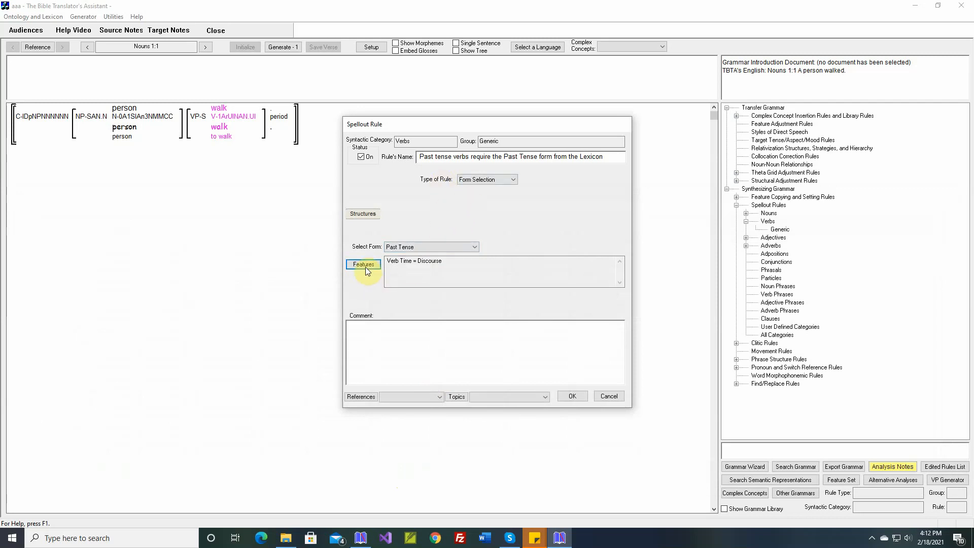
pyautogui.click(568, 395)
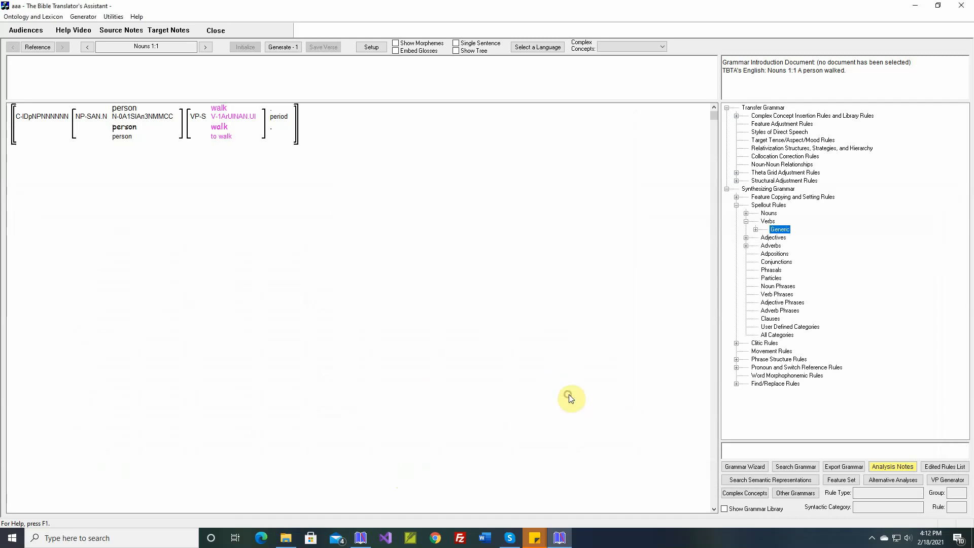
# - Generate the text for Nouns 1:1 with the new rule and list the generic verb spellout rules
pyautogui.click(282, 46)
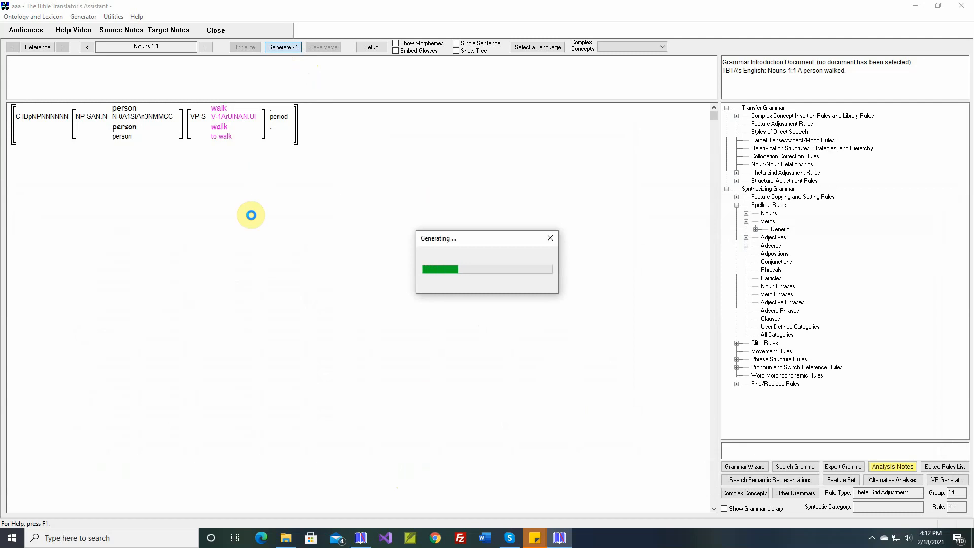
pyautogui.moveTo(106, 128)
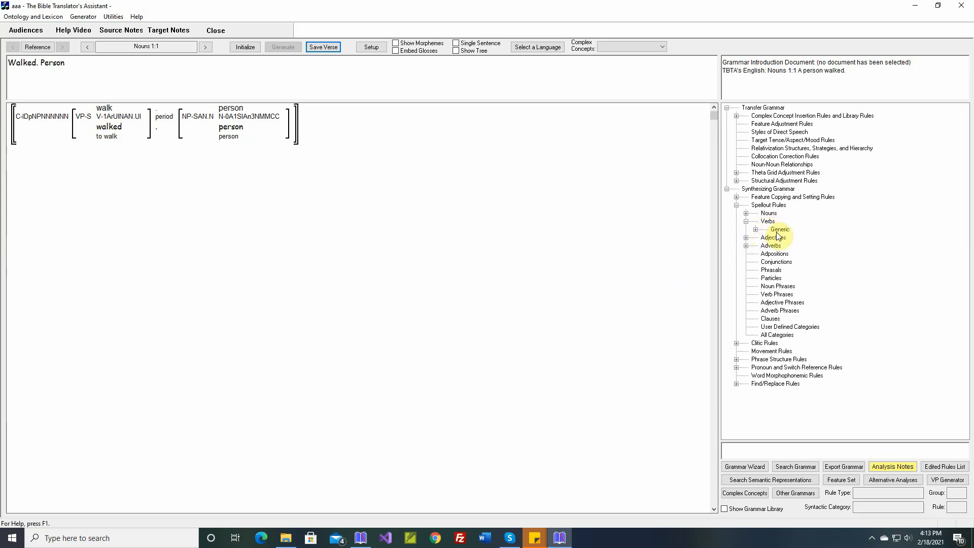
pyautogui.click(756, 230)
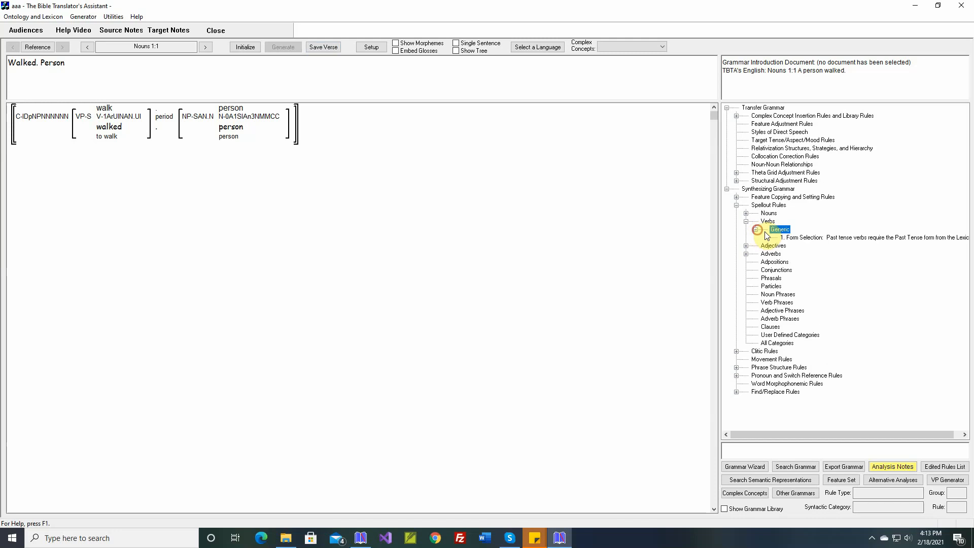